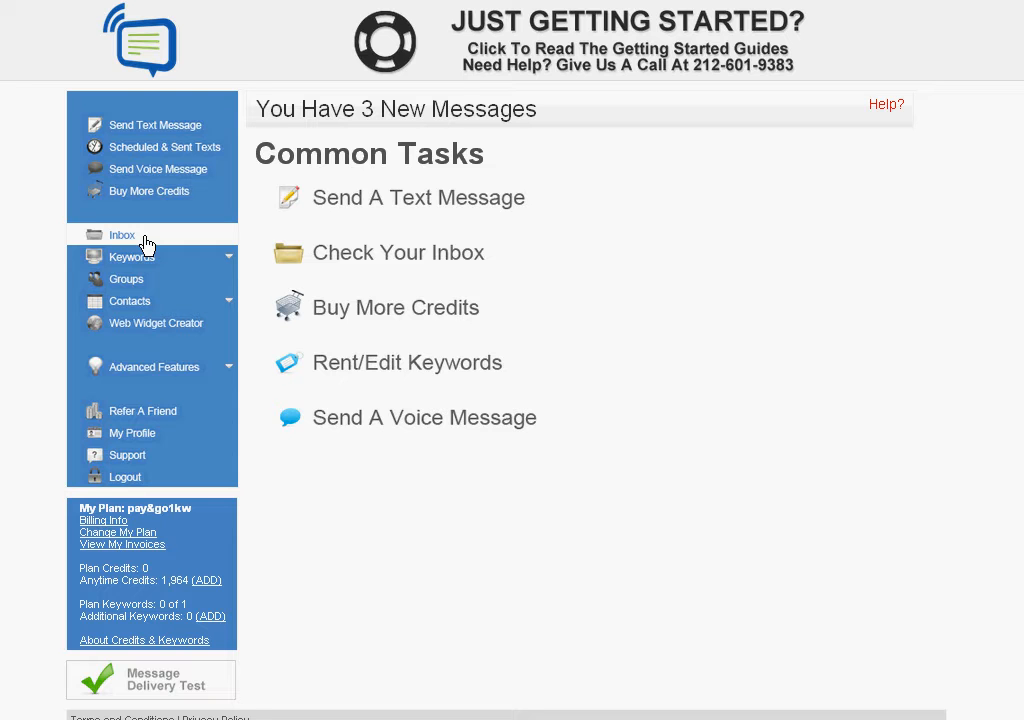
# Step: Create a new contact group named "Customers" without notes and save it
pyautogui.click(141, 283)
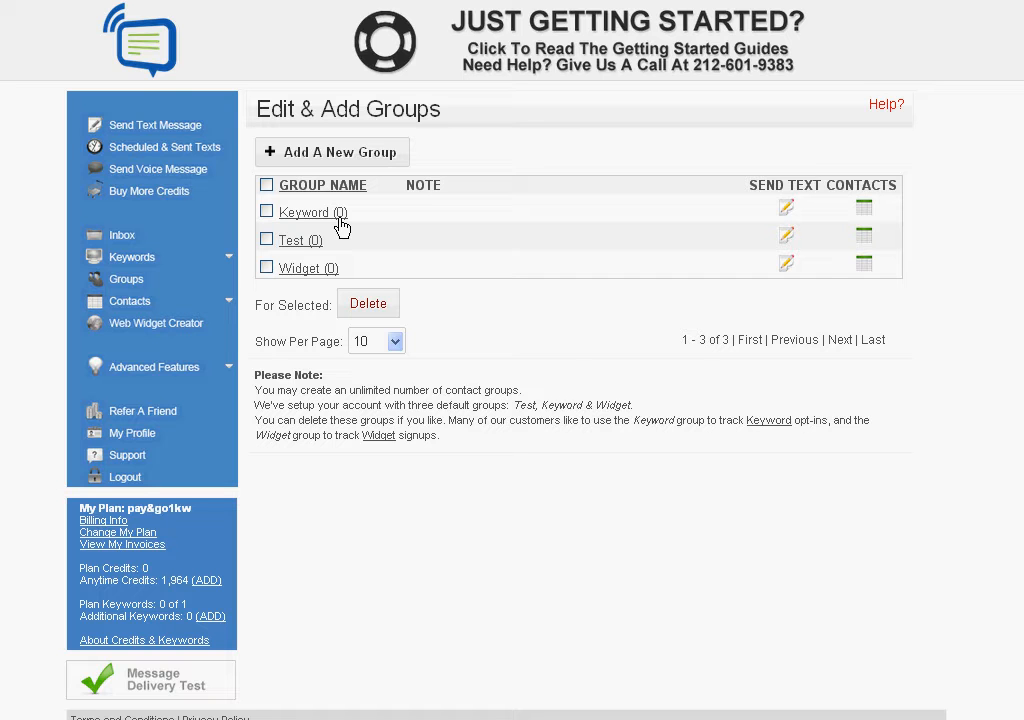
pyautogui.click(340, 154)
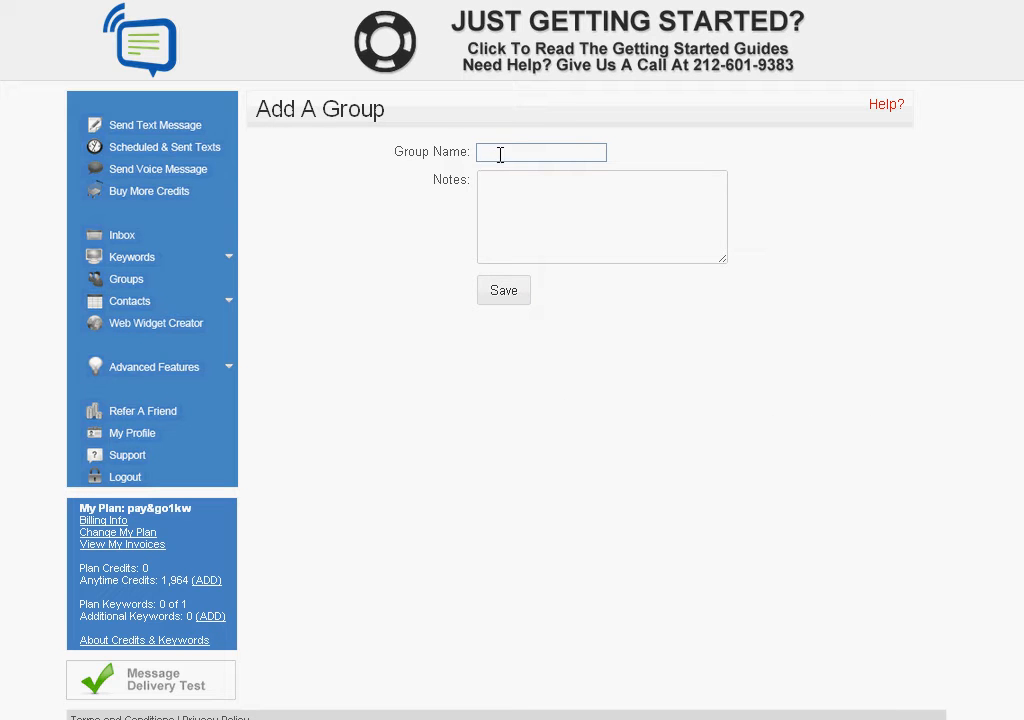
pyautogui.write('Customers')
pyautogui.click(539, 224)
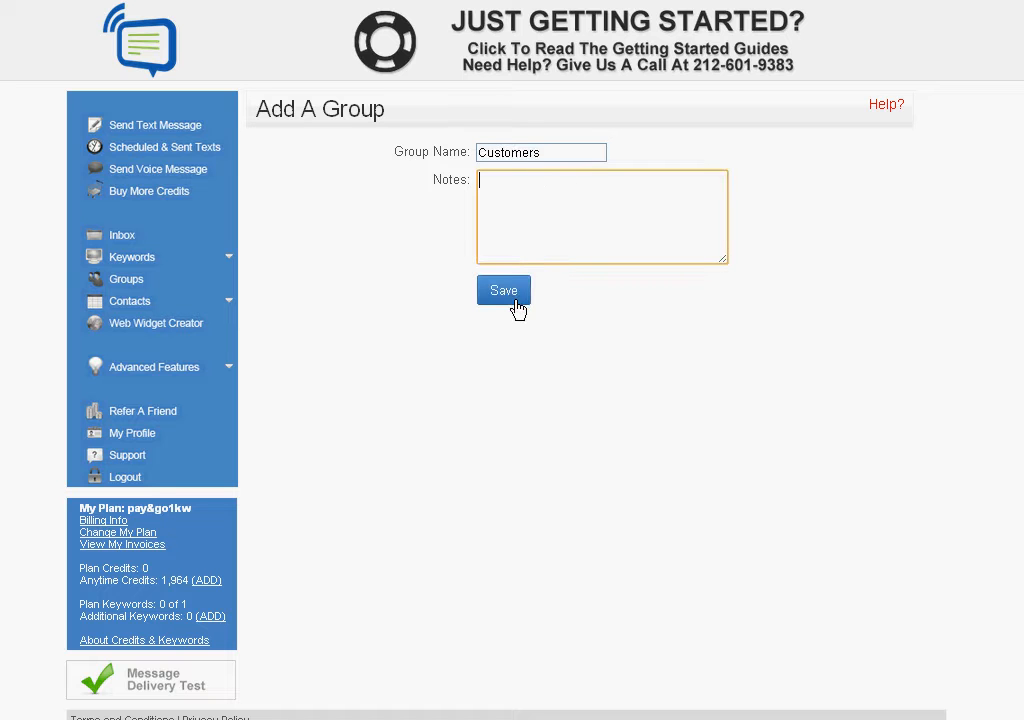
pyautogui.click(505, 291)
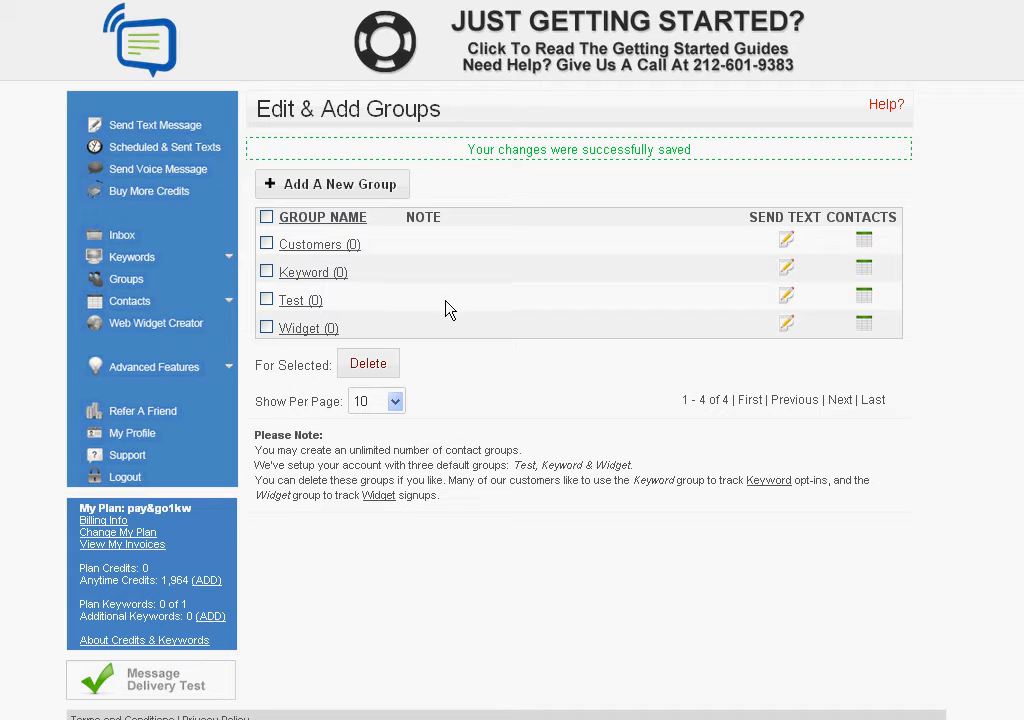
# Step: Add a contact with phone number, first name, last name and e-mail, assign it to the Customers group and save it
pyautogui.click(128, 302)
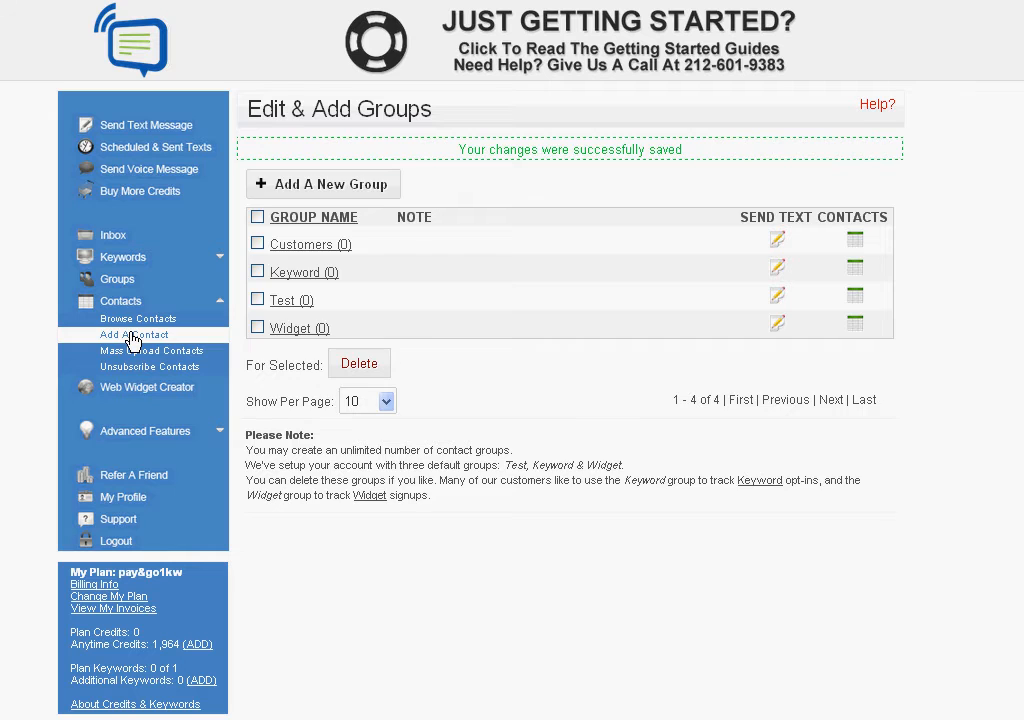
pyautogui.click(133, 338)
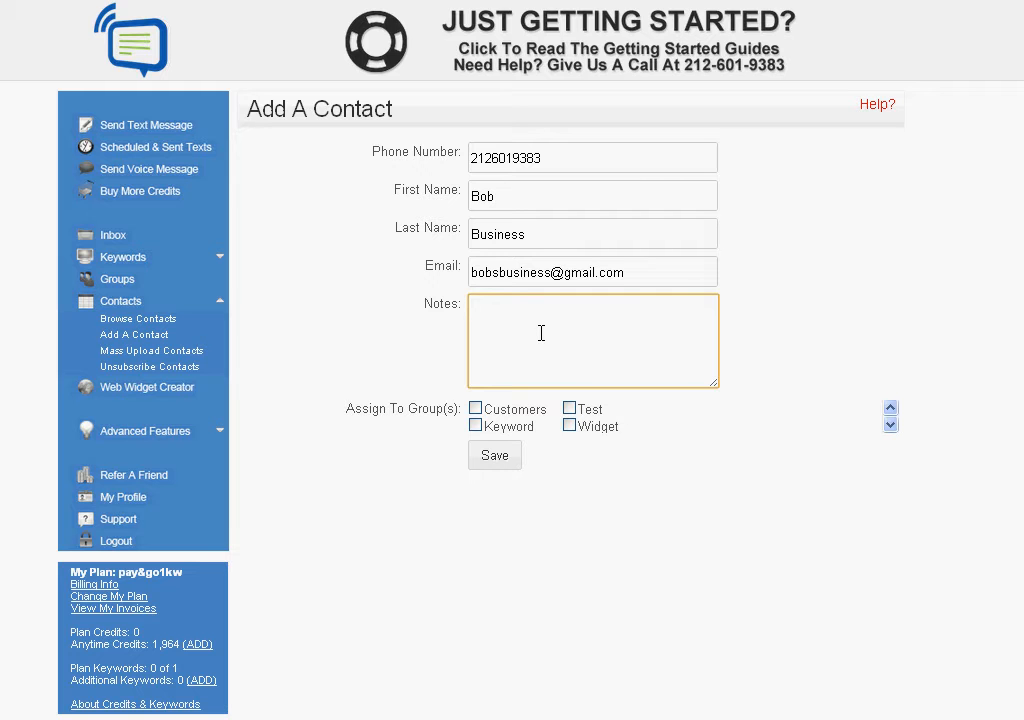
pyautogui.click(477, 411)
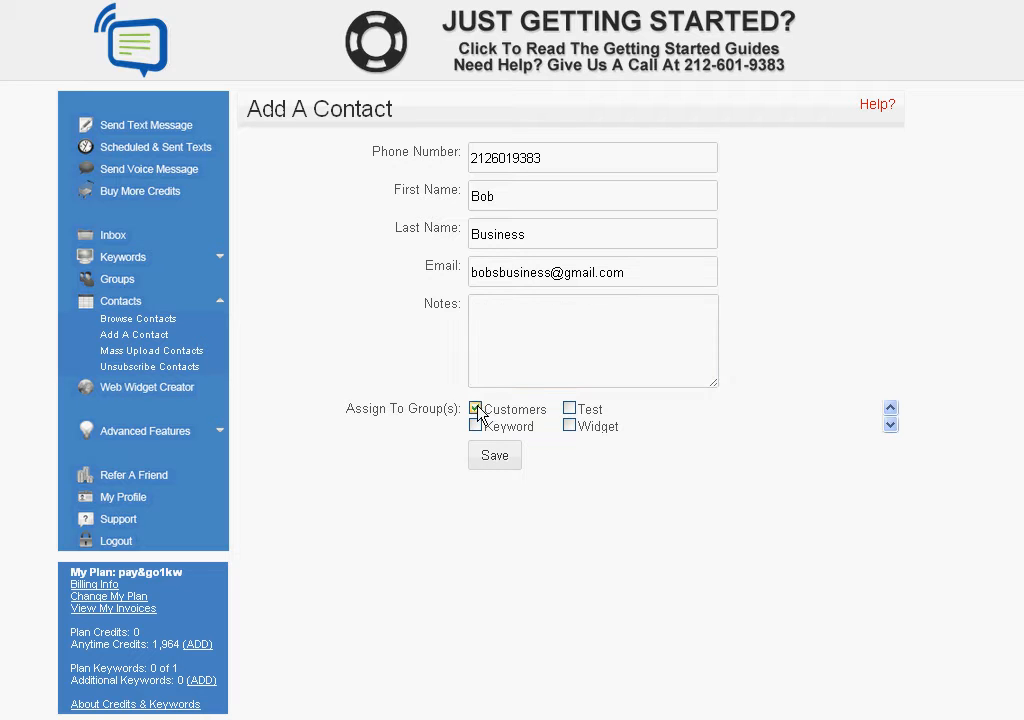
pyautogui.click(497, 458)
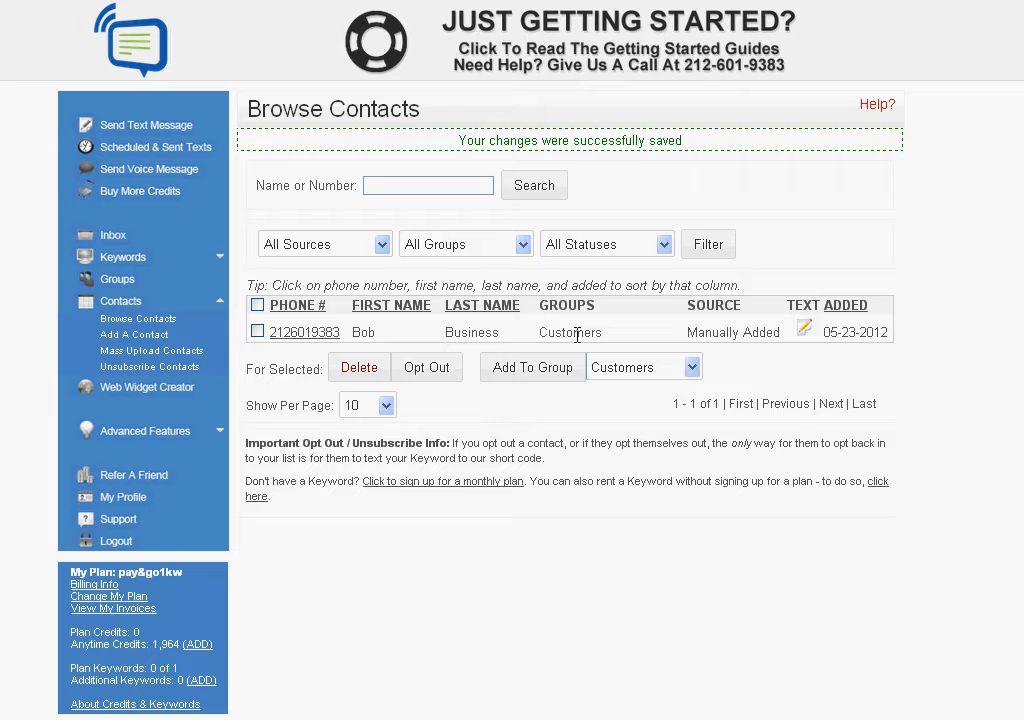
# Step: Import contacts from the file upload2.xls into the Customers group, agreeing to the terms and conditions
pyautogui.click(184, 356)
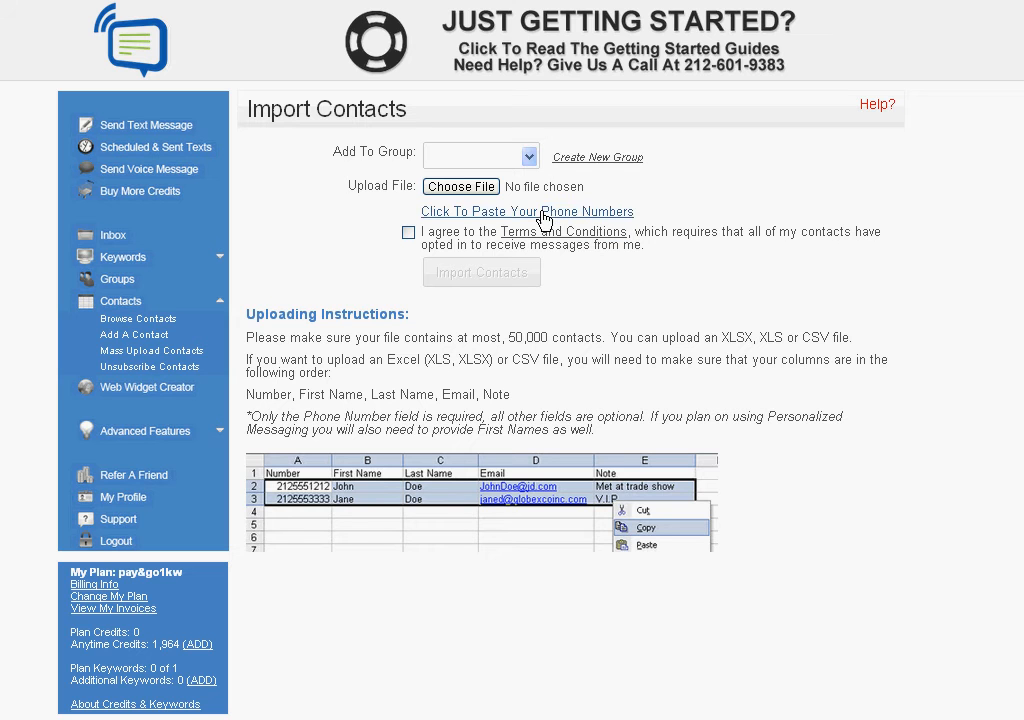
pyautogui.click(529, 156)
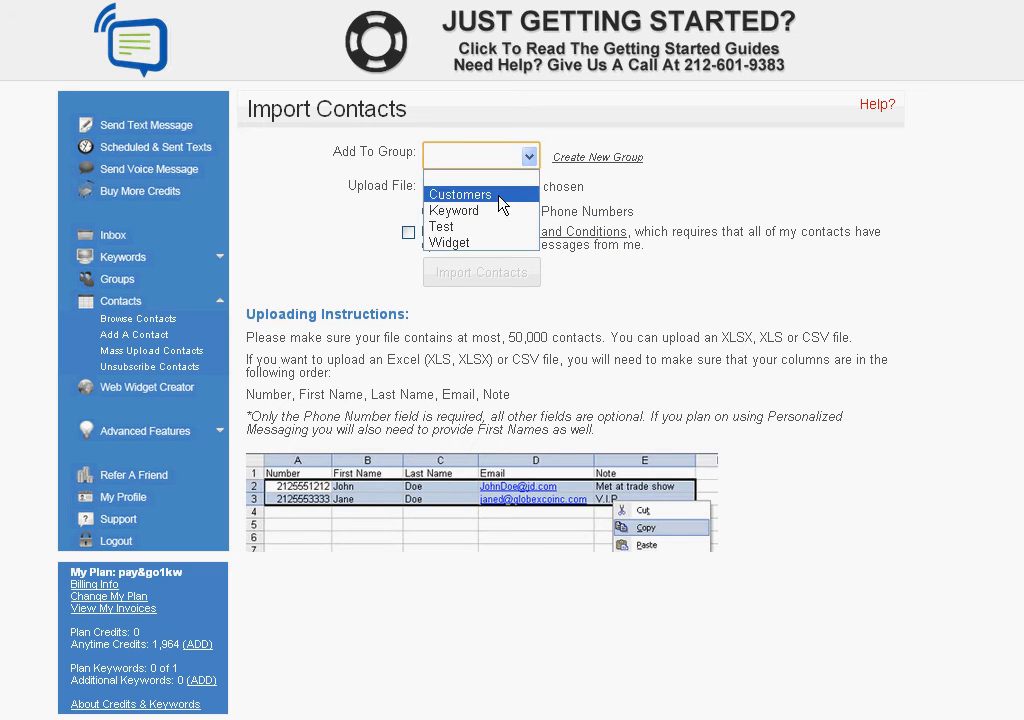
pyautogui.click(500, 193)
pyautogui.click(509, 213)
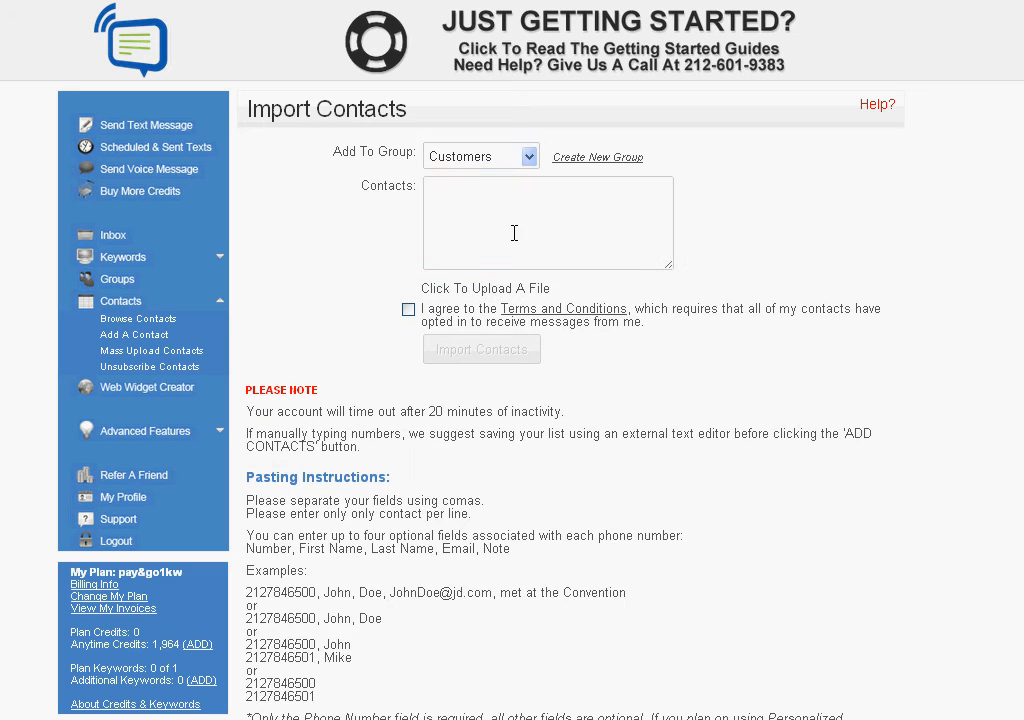
pyautogui.click(510, 289)
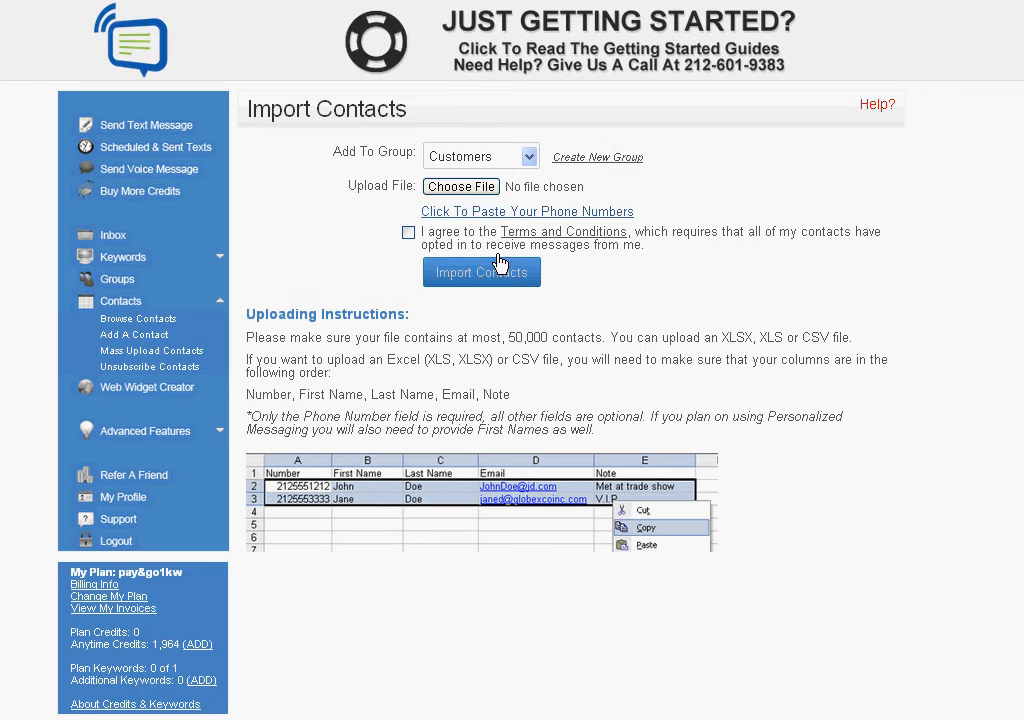
pyautogui.click(463, 187)
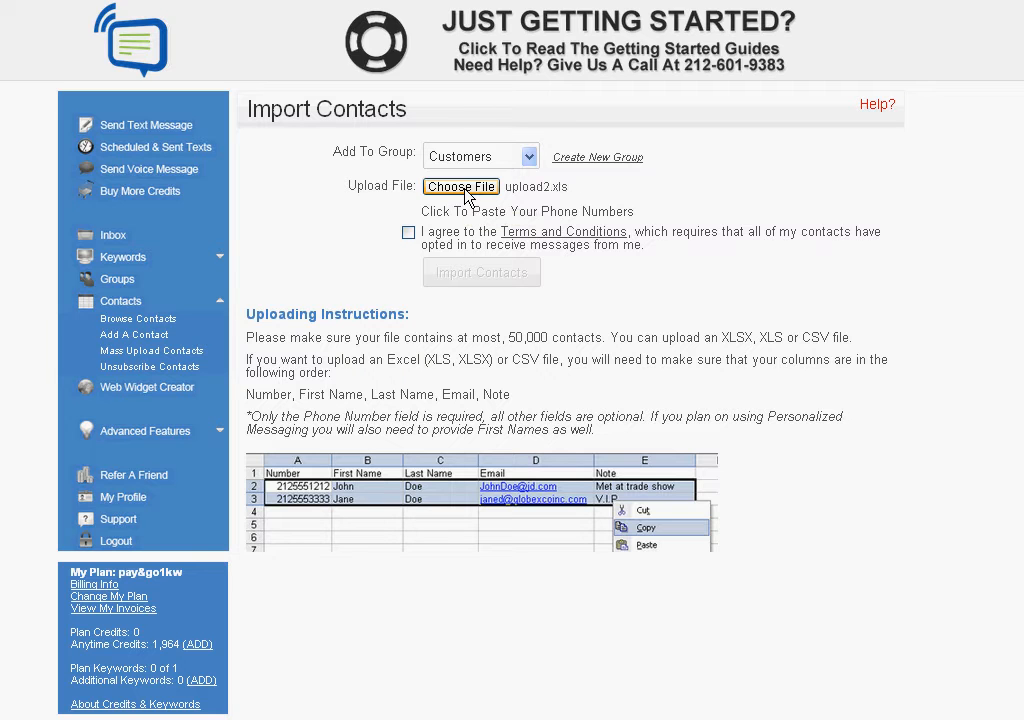
pyautogui.click(409, 238)
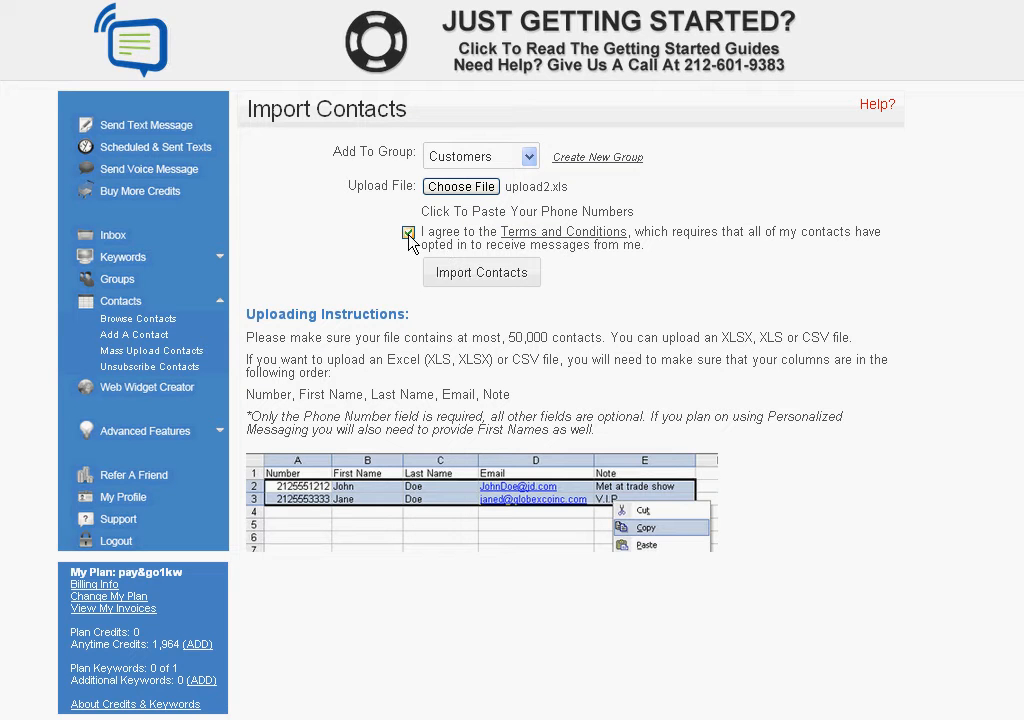
pyautogui.click(458, 276)
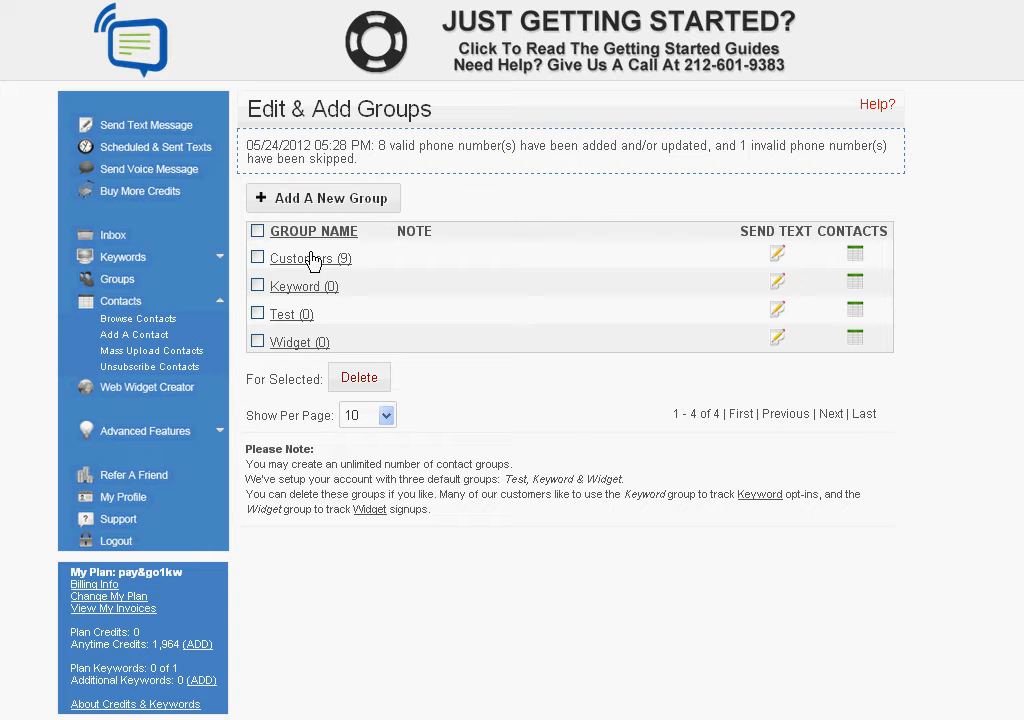
# Step: Create a custom web signup widget assigned to the Customers group, keeping the default design options
pyautogui.click(176, 398)
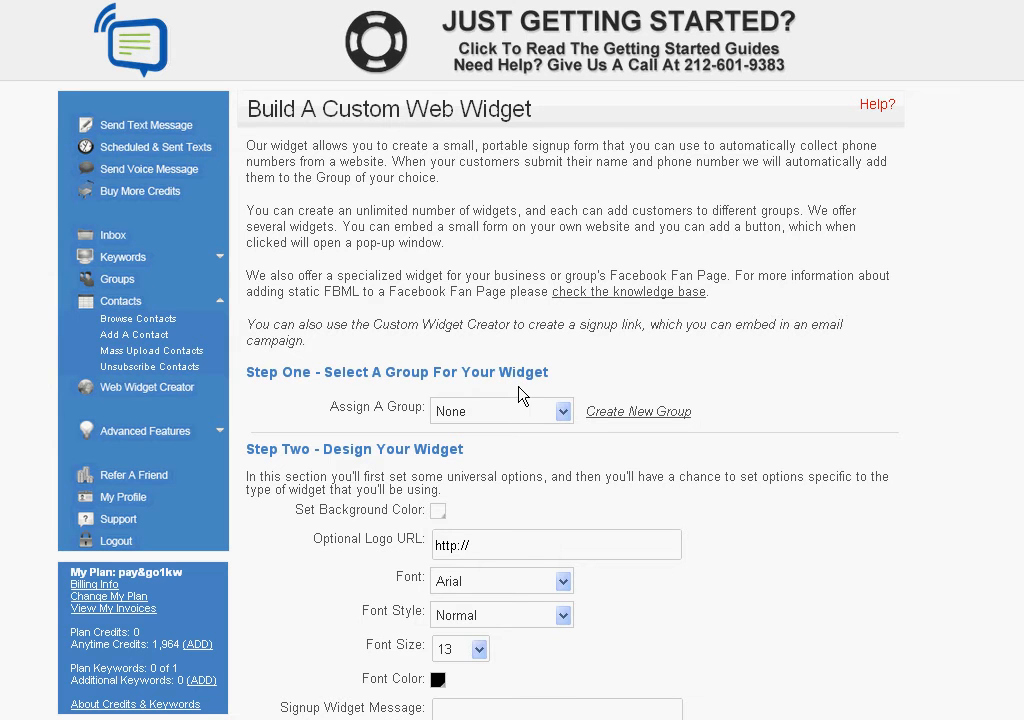
pyautogui.click(540, 418)
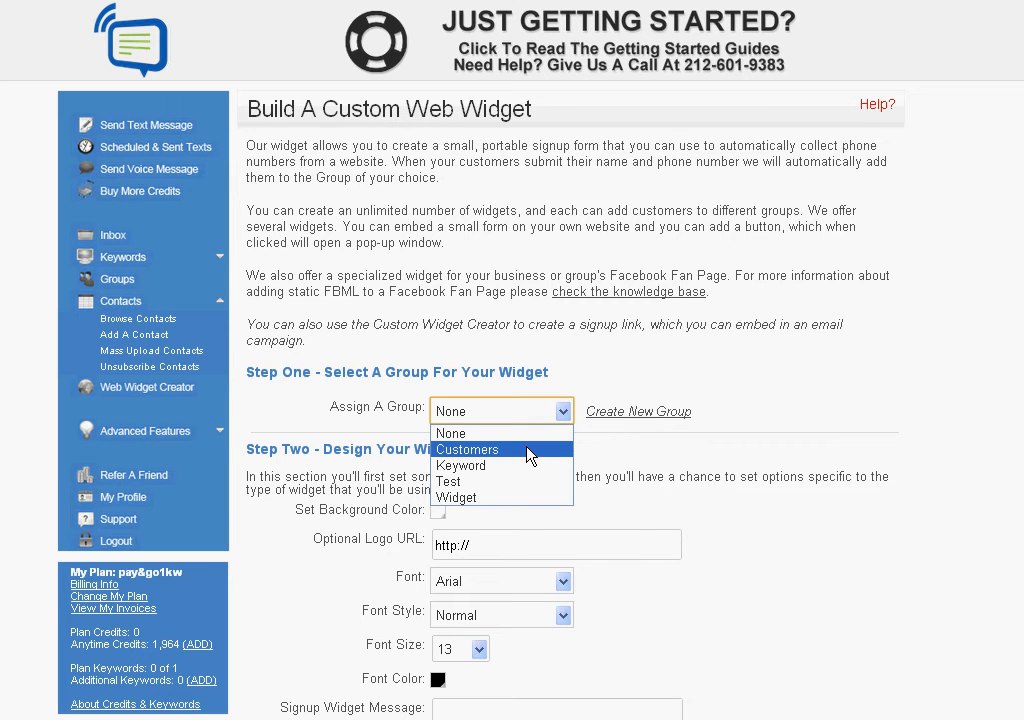
pyautogui.click(529, 452)
pyautogui.scroll(-5, 642, 434)
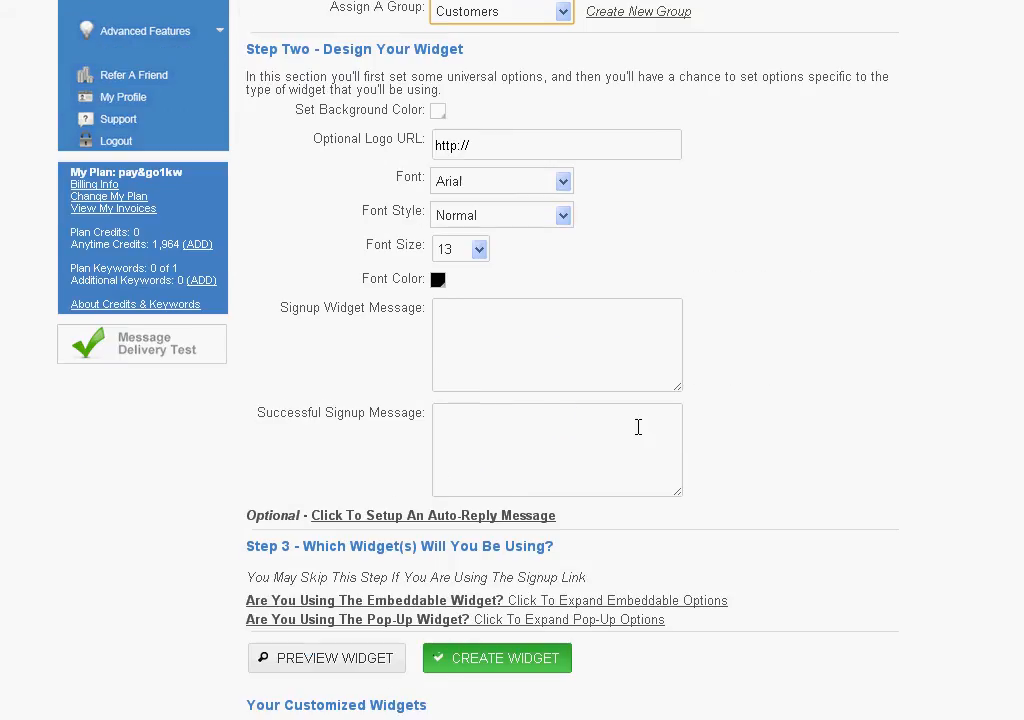
pyautogui.scroll(-2, 636, 426)
pyautogui.scroll(-1, 589, 375)
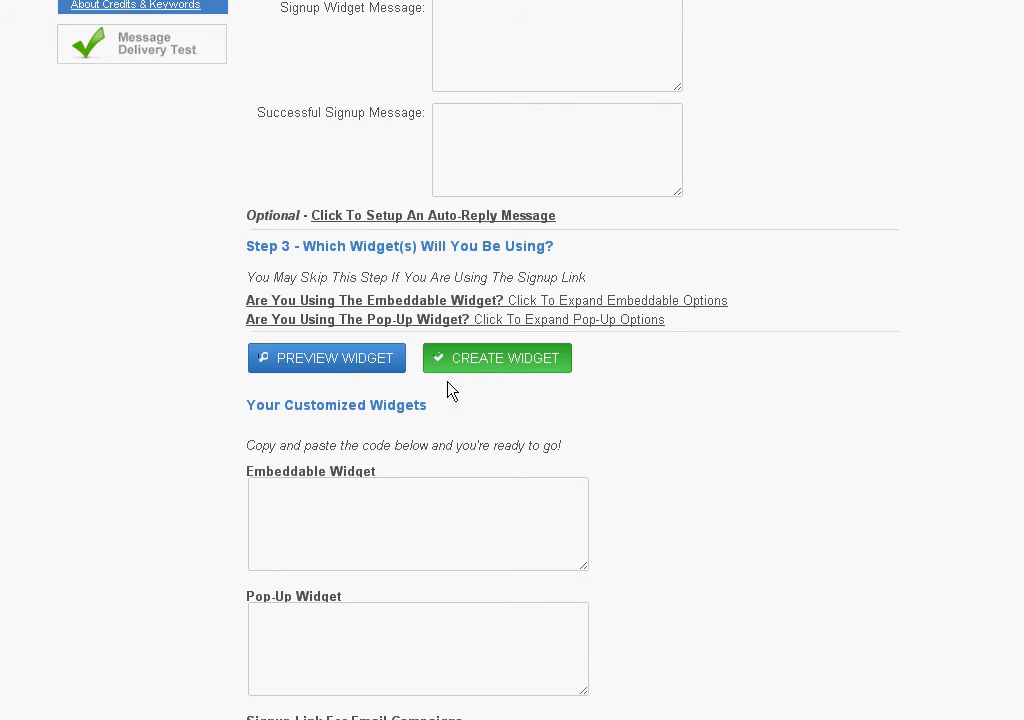
pyautogui.click(494, 366)
# Step: Select the entire generated Pop-Up Widget code
pyautogui.scroll(-5, 398, 500)
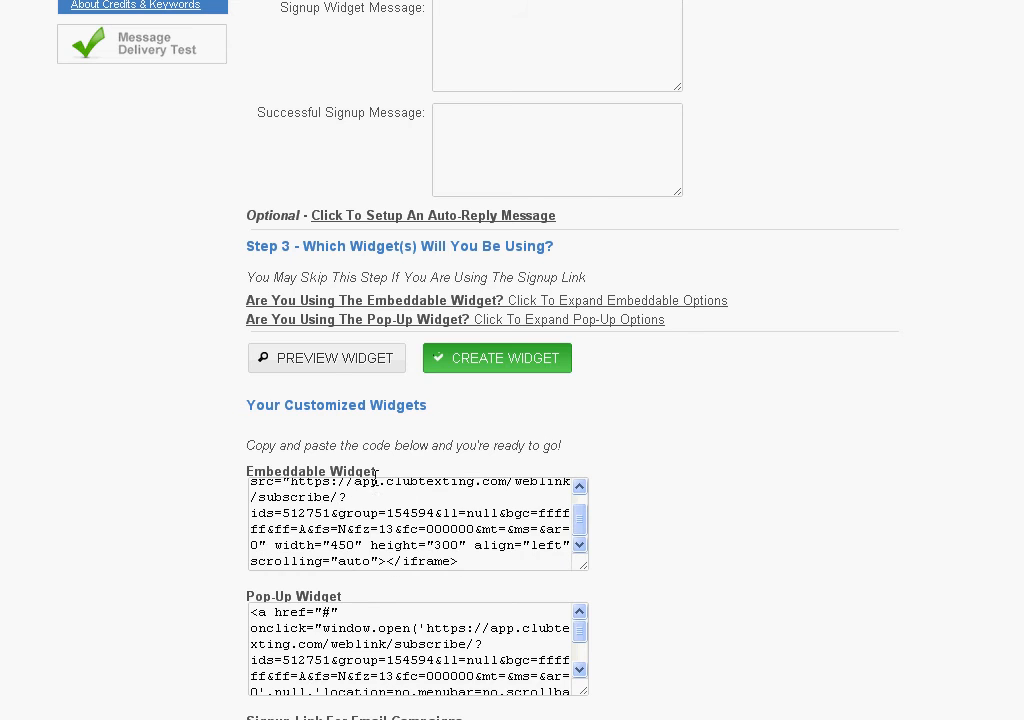
pyautogui.scroll(1, 341, 462)
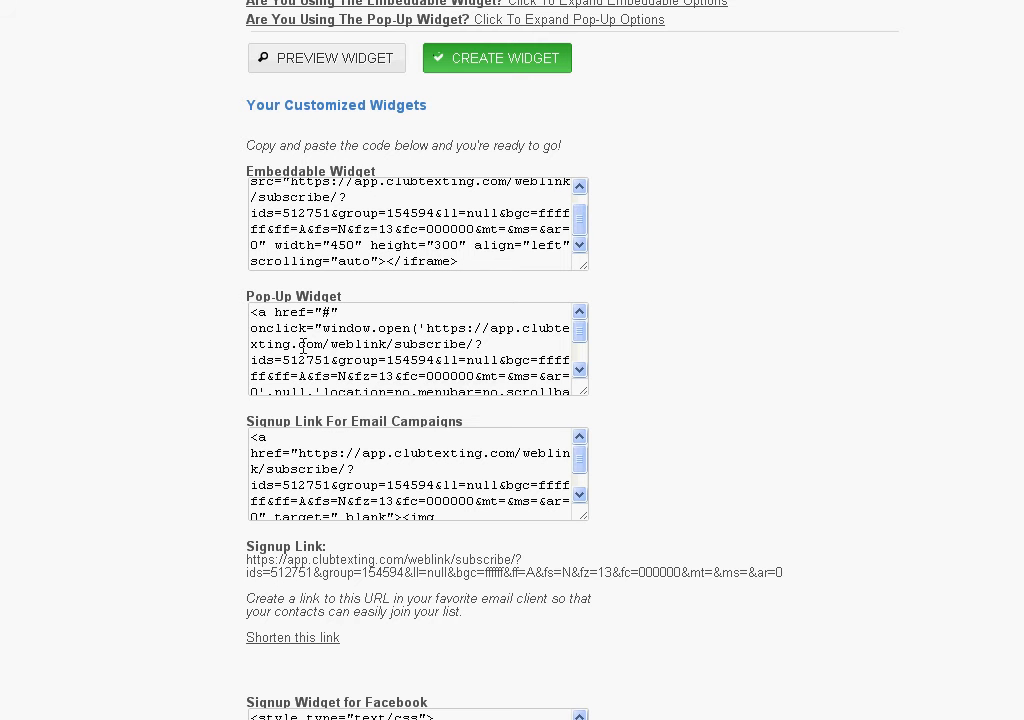
pyautogui.moveTo(258, 312); pyautogui.dragTo(658, 464)
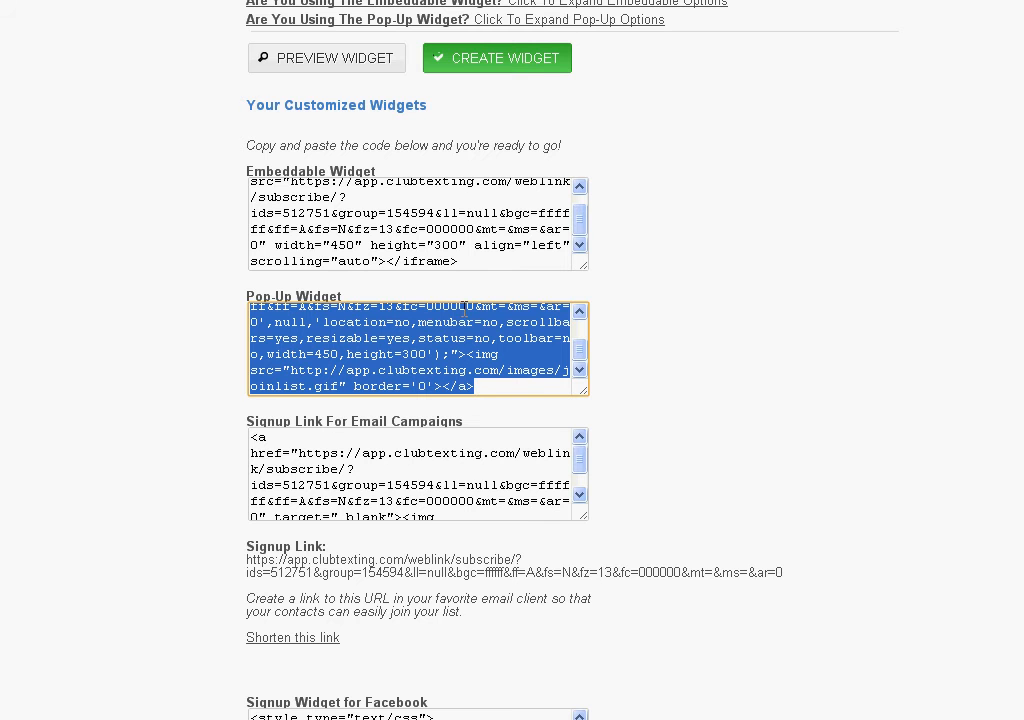
# Step: Add a new keyword "bobs", check its availability and activate it
pyautogui.scroll(4, 420, 225)
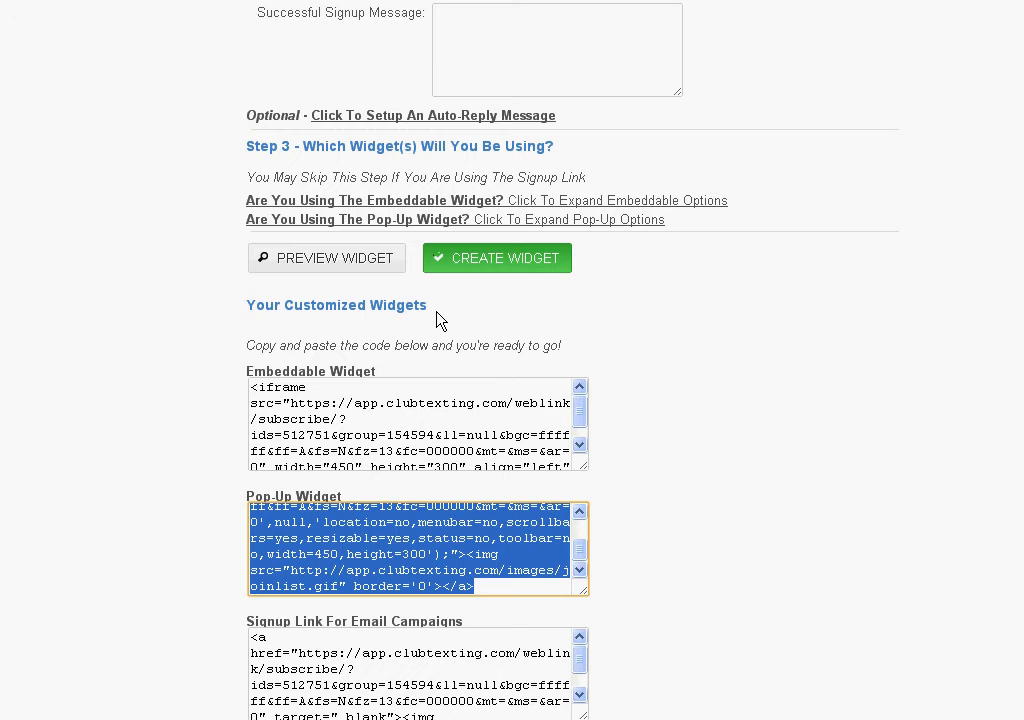
pyautogui.scroll(12, 440, 318)
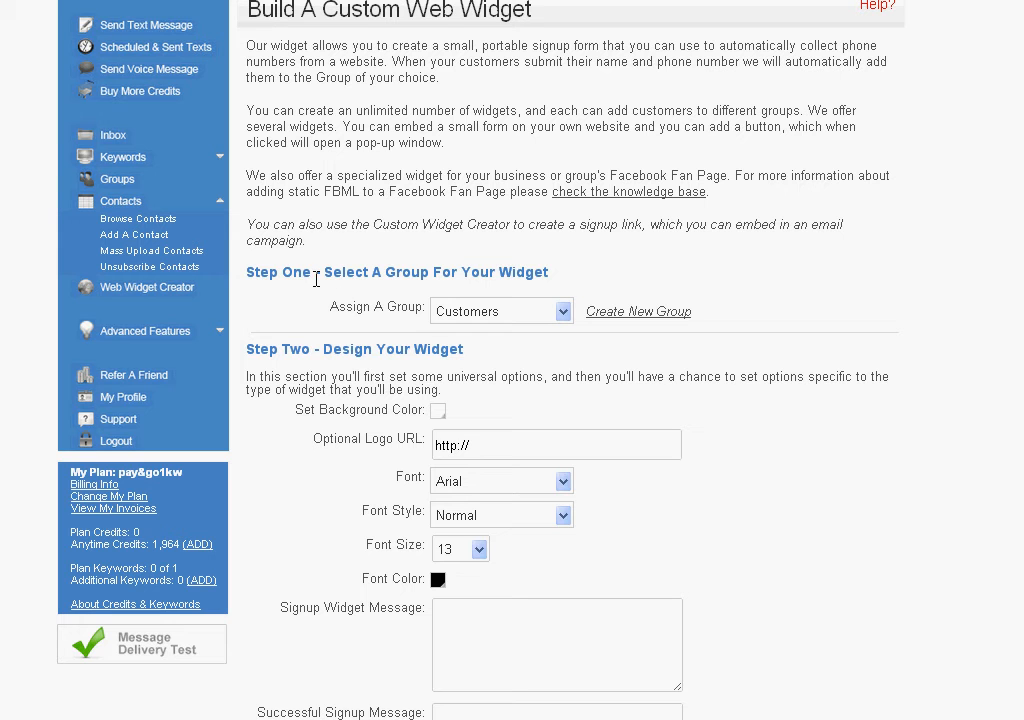
pyautogui.click(184, 164)
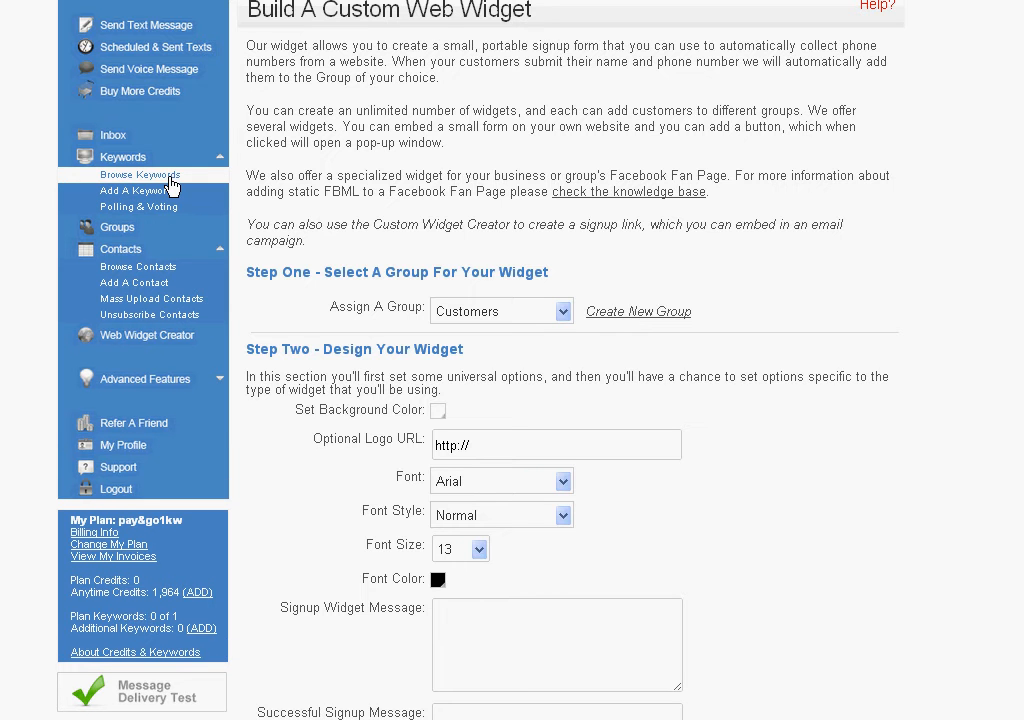
pyautogui.click(170, 178)
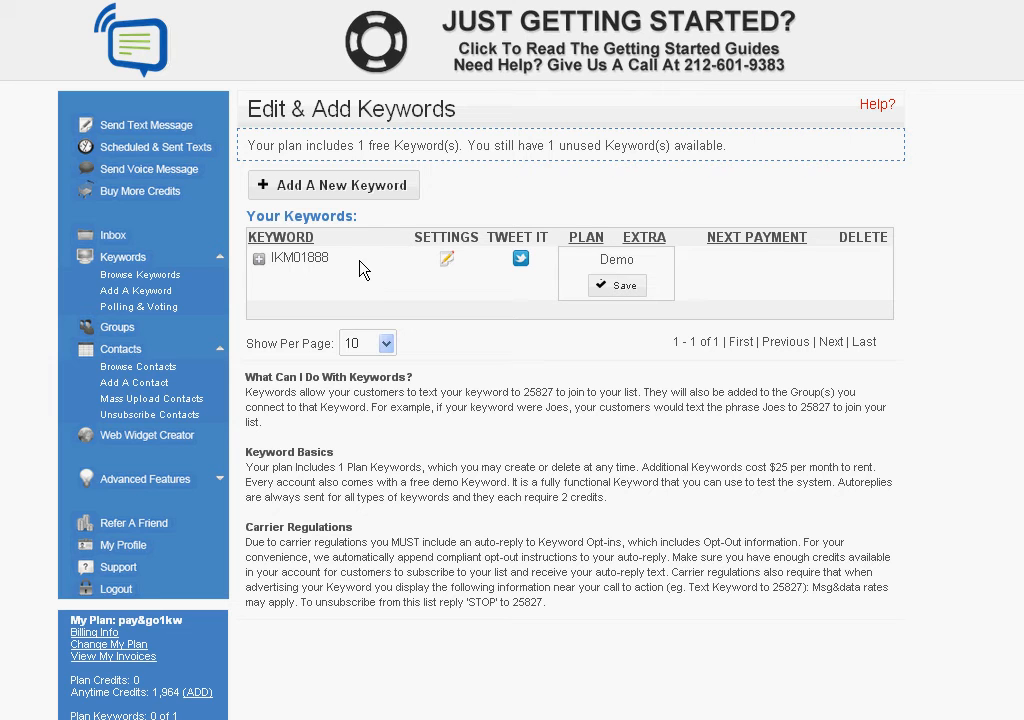
pyautogui.click(339, 198)
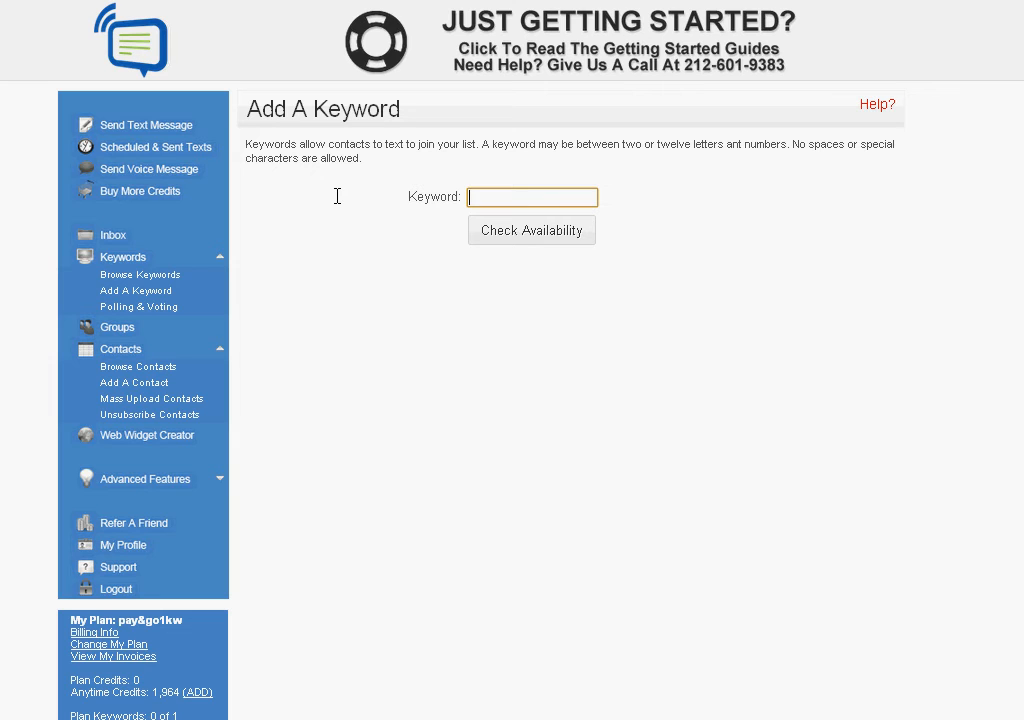
pyautogui.write('bobs')
pyautogui.click(535, 245)
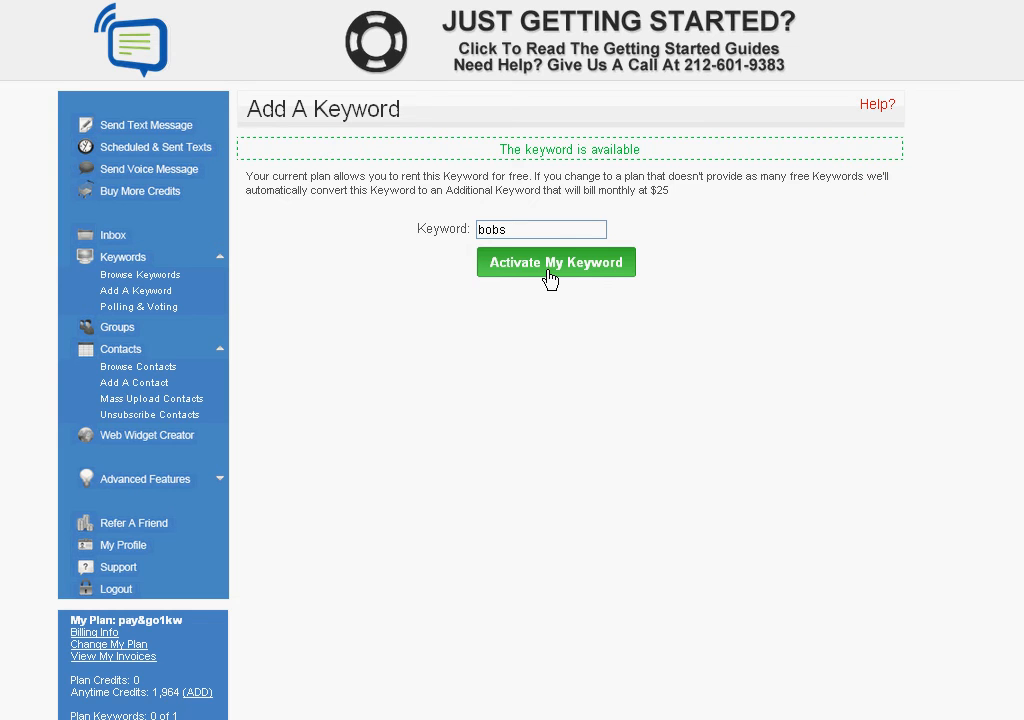
pyautogui.click(549, 276)
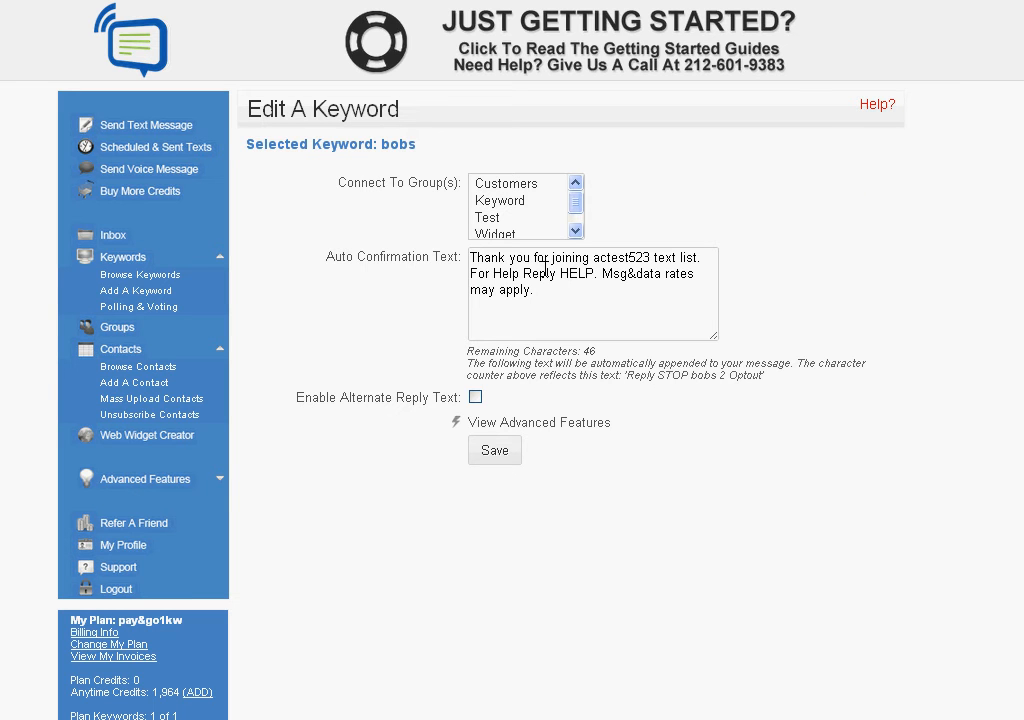
# Step: Connect bobs to Customers with confirmation text "Thank You for Joining Bob's Business. Show This to TXT to the Register for Your 20% Dicscount! Stay Tuned For More!"
pyautogui.click(500, 186)
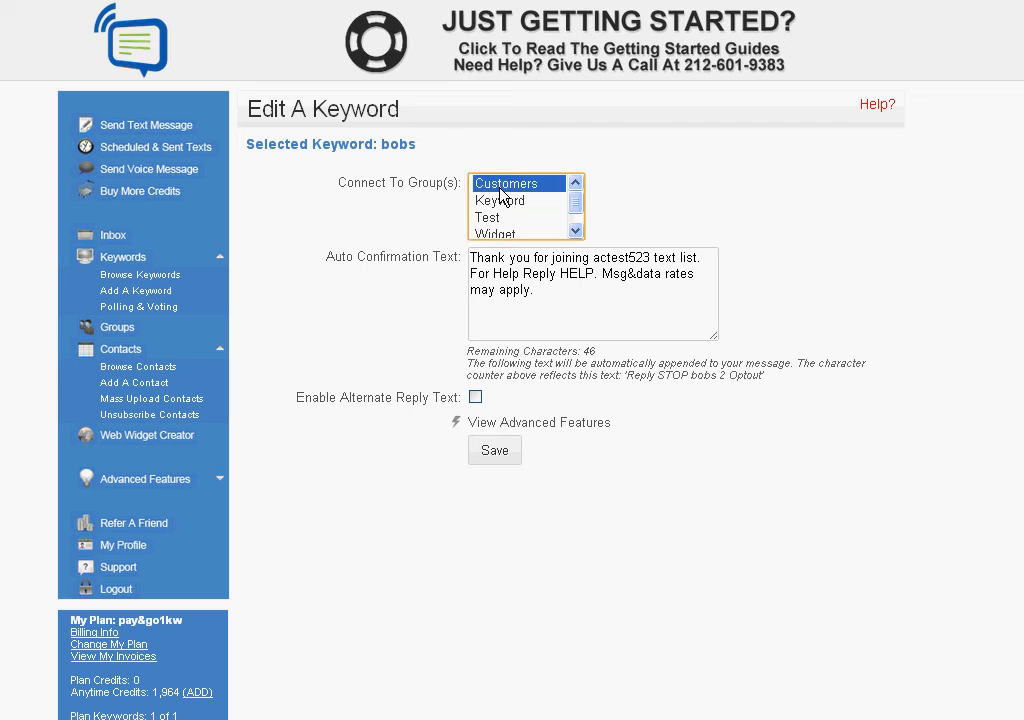
pyautogui.moveTo(574, 313); pyautogui.dragTo(287, 211)
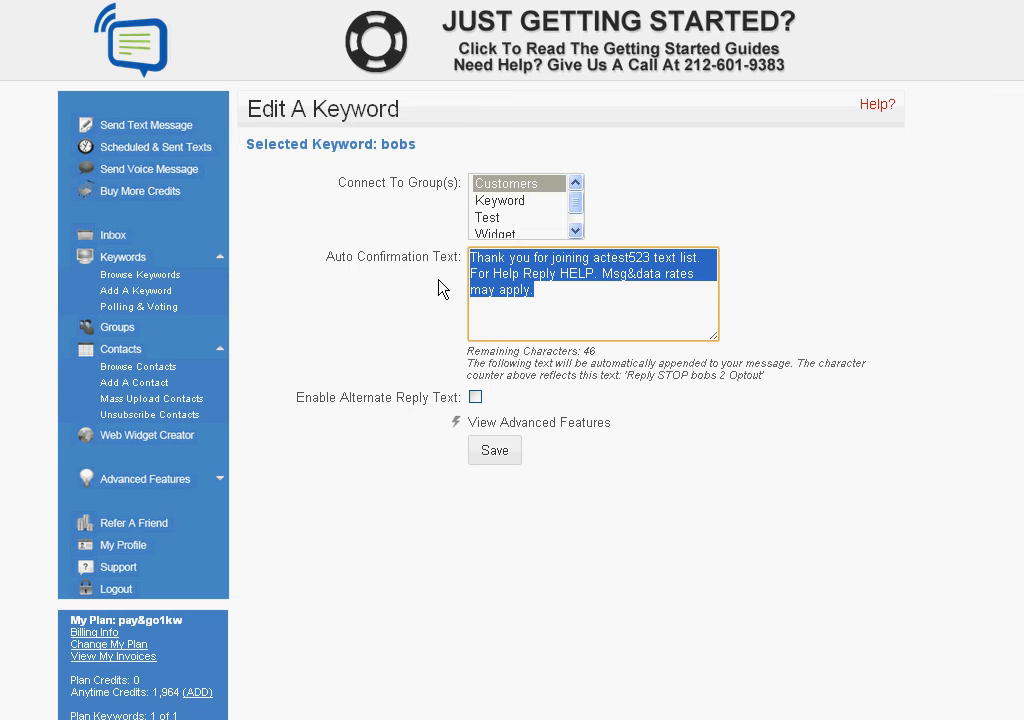
pyautogui.write("Thank You for Joining Bob's Business. Show This to TXT to the Register for Your 20% Dicscount! Stay Tuned For More!")
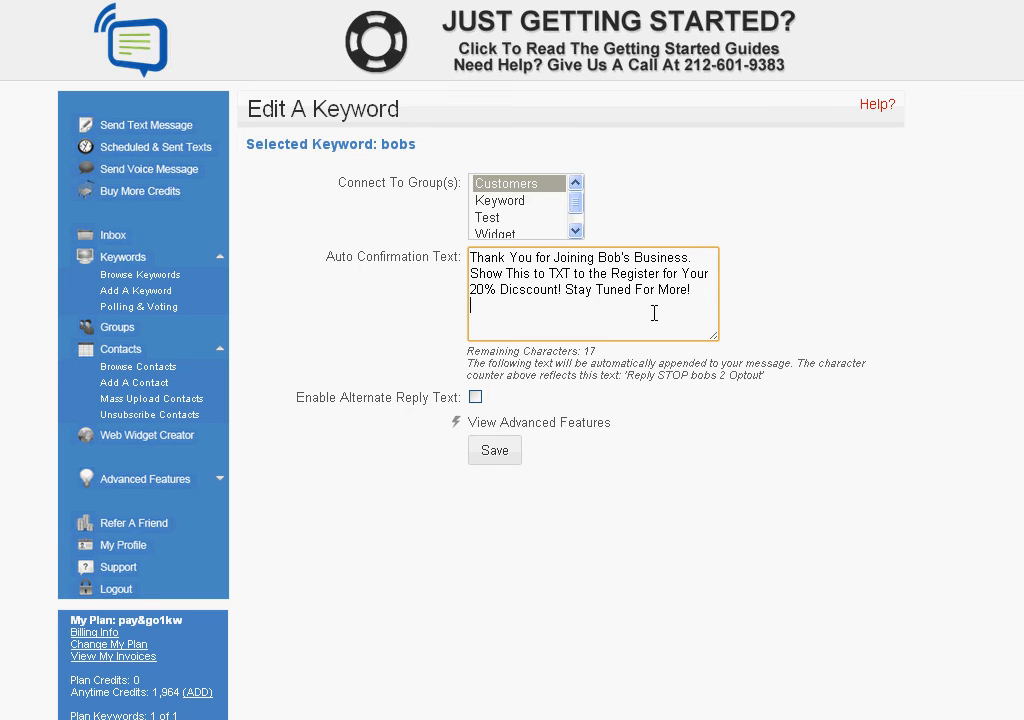
pyautogui.click(487, 452)
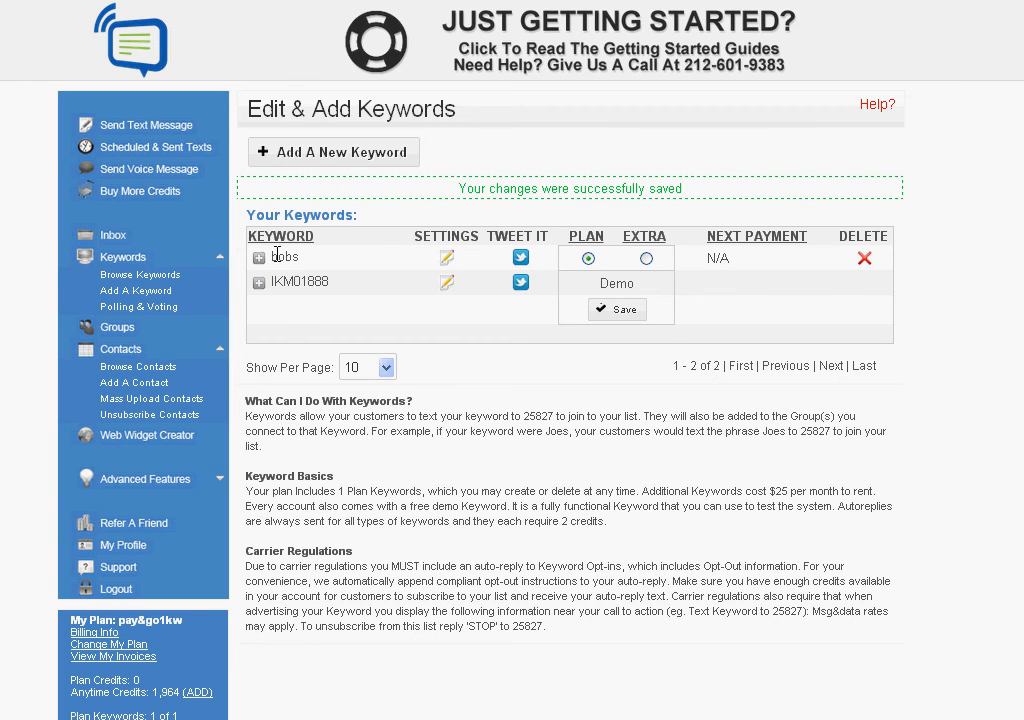
# Step: Address a text to Customers, subject "Today Only!", message "Come into Bob's Today to receive 30% off marked items! Call us for more info," phone number, sign-off
pyautogui.click(167, 135)
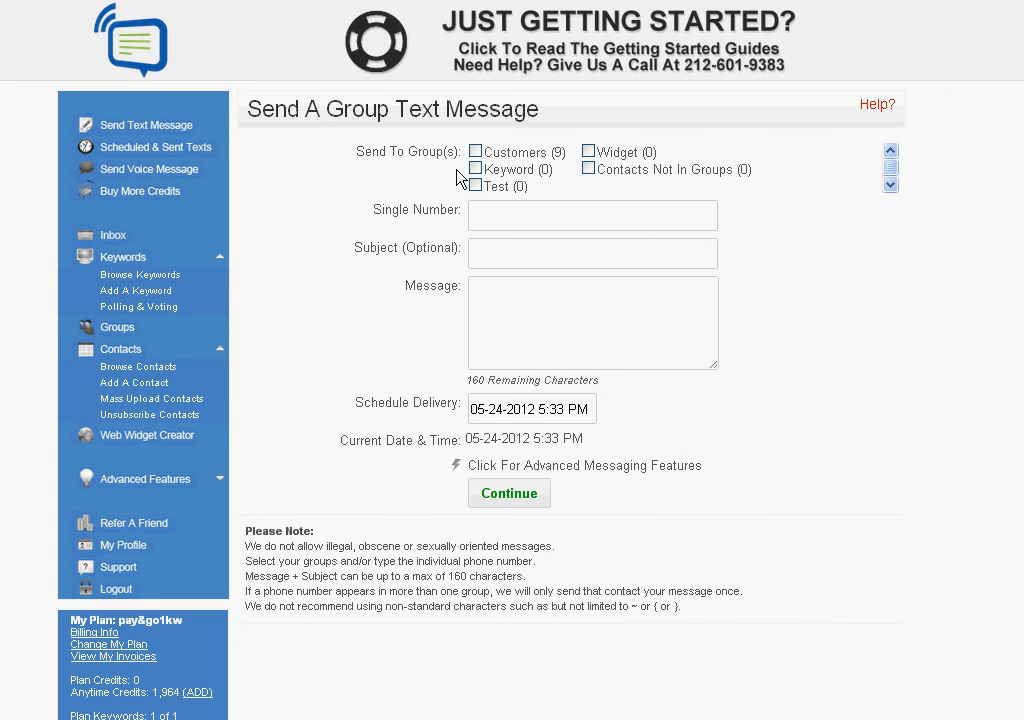
pyautogui.click(476, 153)
pyautogui.click(476, 153)
pyautogui.click(485, 214)
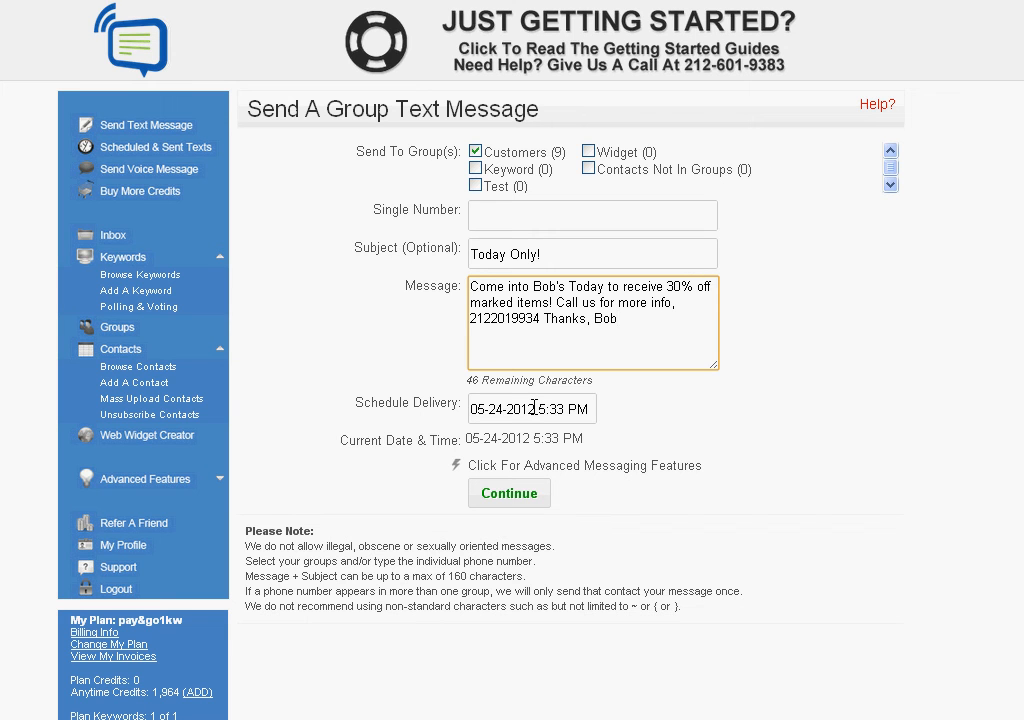
# Step: Keep the delivery time at 05-24-2012 5:33 PM, preview the group text message and send it
pyautogui.click(534, 408)
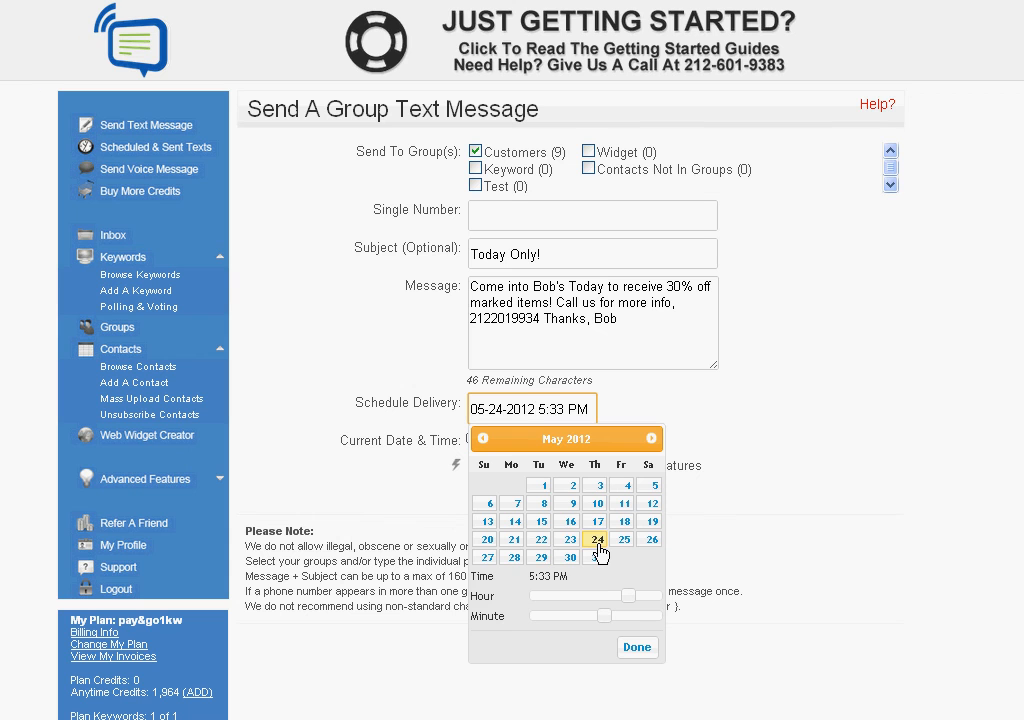
pyautogui.click(636, 648)
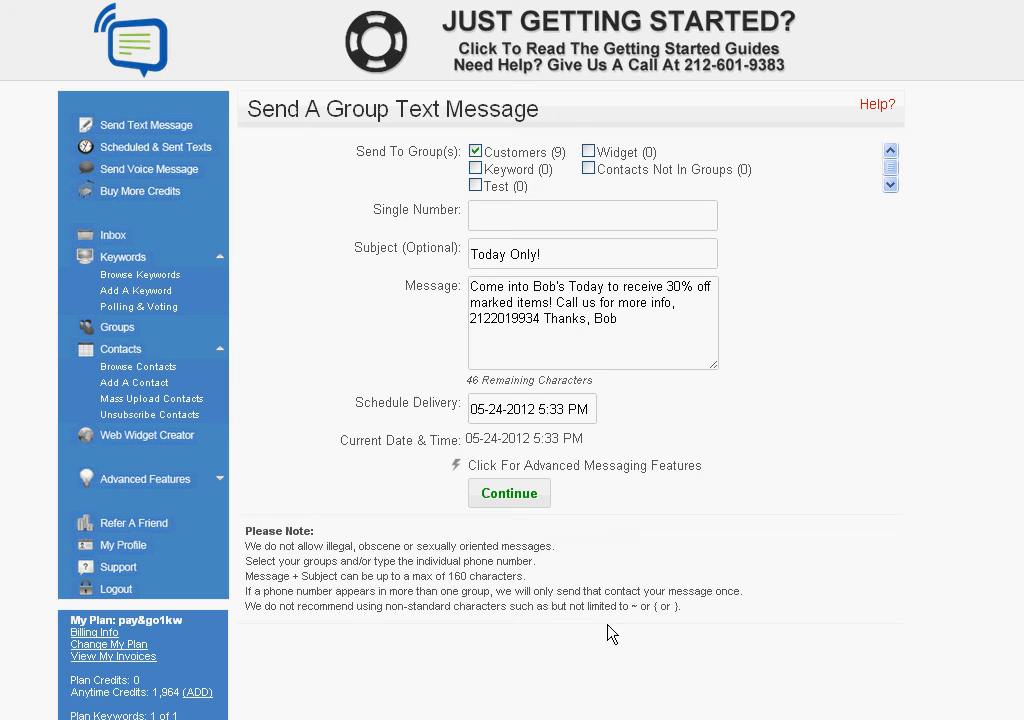
pyautogui.click(512, 494)
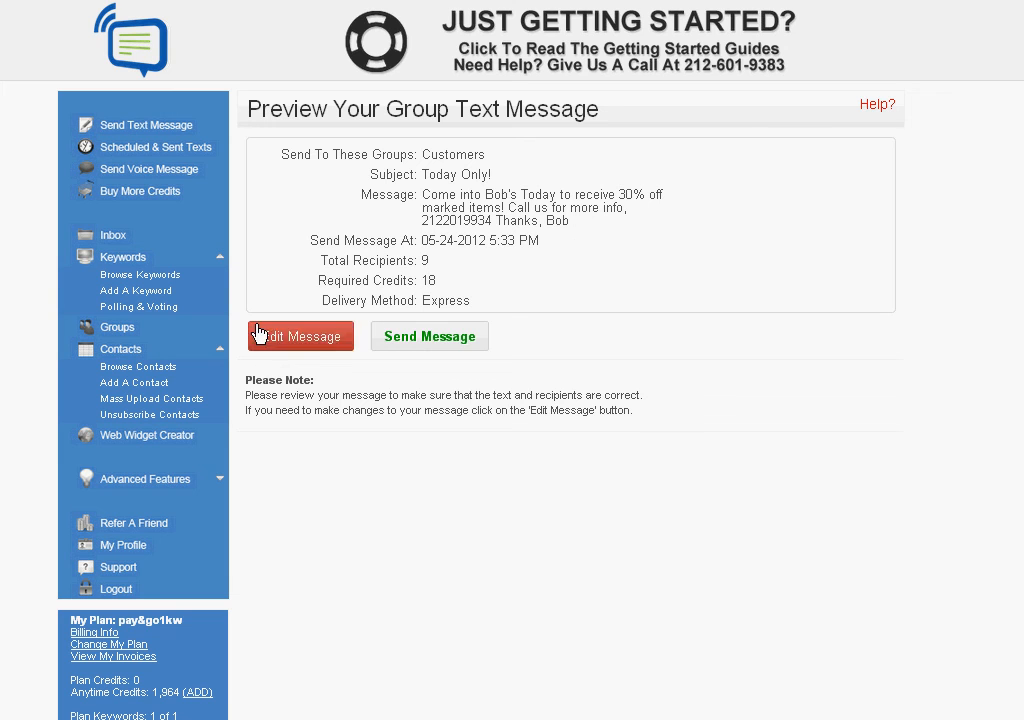
pyautogui.click(443, 347)
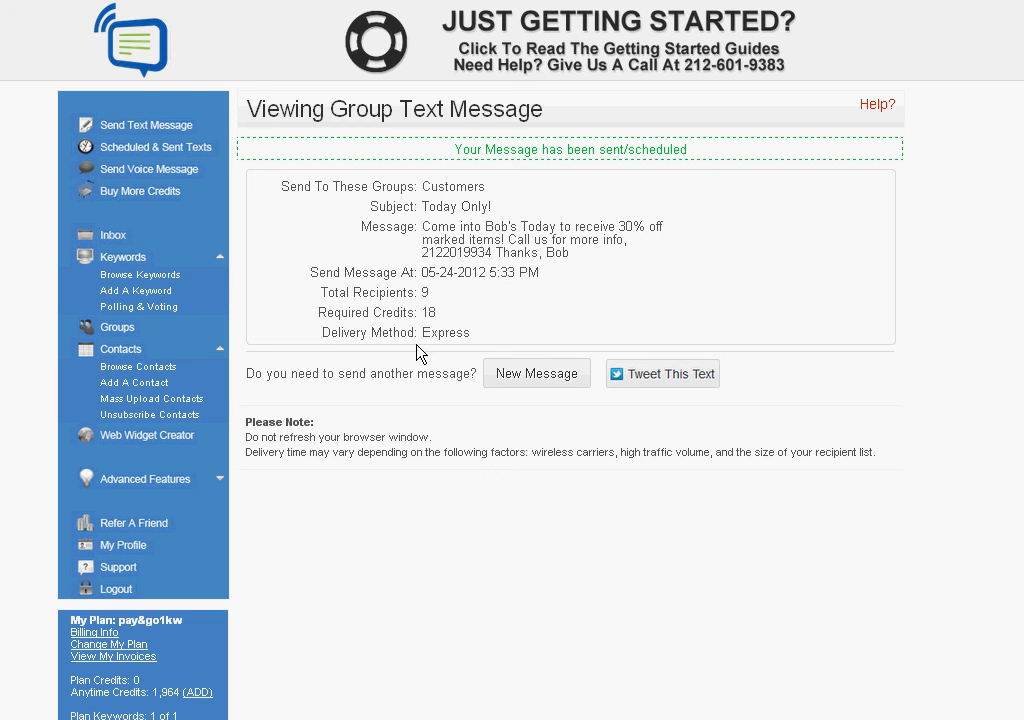
# Step: Open the inbox to view the replies received from contacts
pyautogui.click(174, 247)
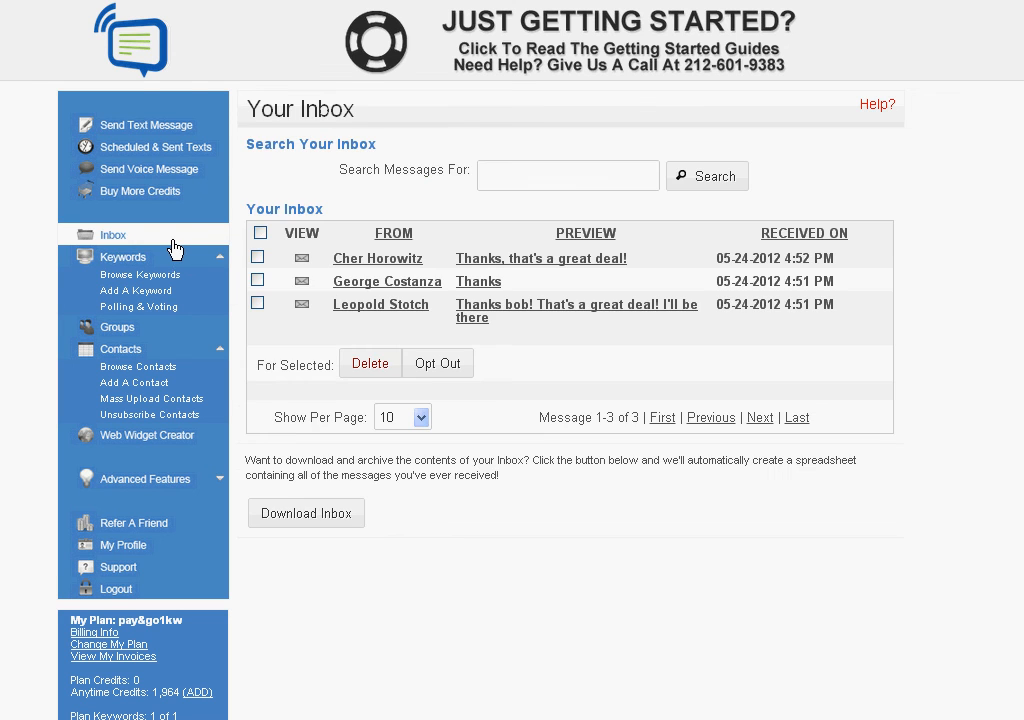